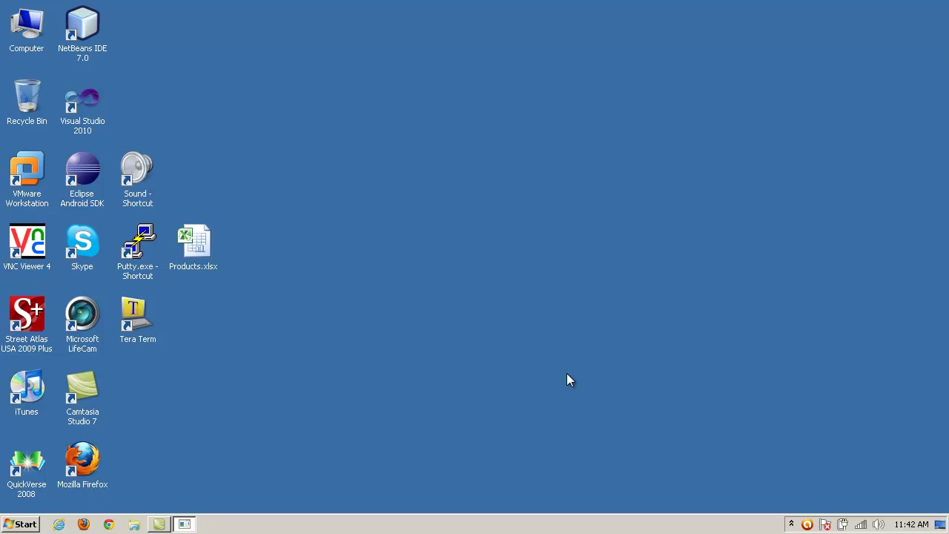
- Open Products.xlsx and review its eight products with PRODUCT_ID, Description, Quantity and Price
double_click(194, 241)
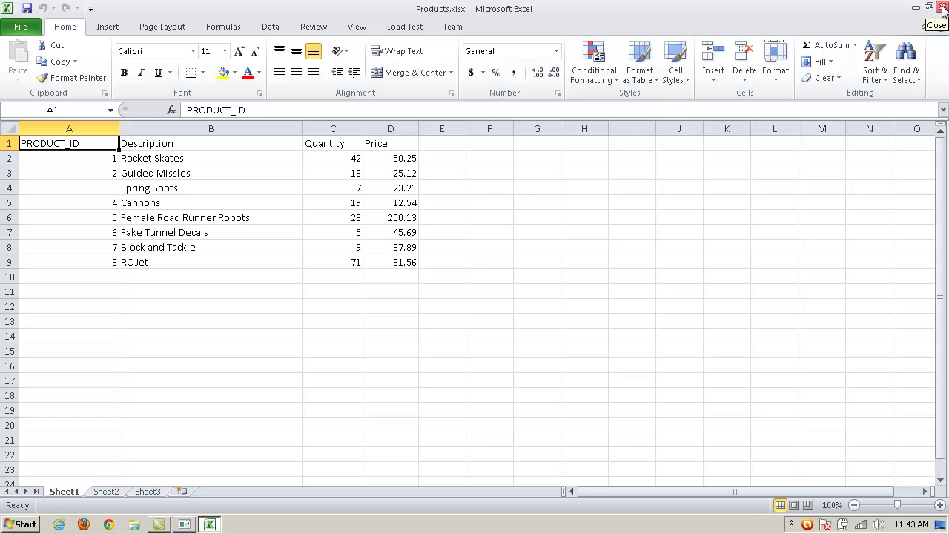
- Close Excel, launch Access 2010, open ACME.accdb and widen the navigation pane
left_click(942, 8)
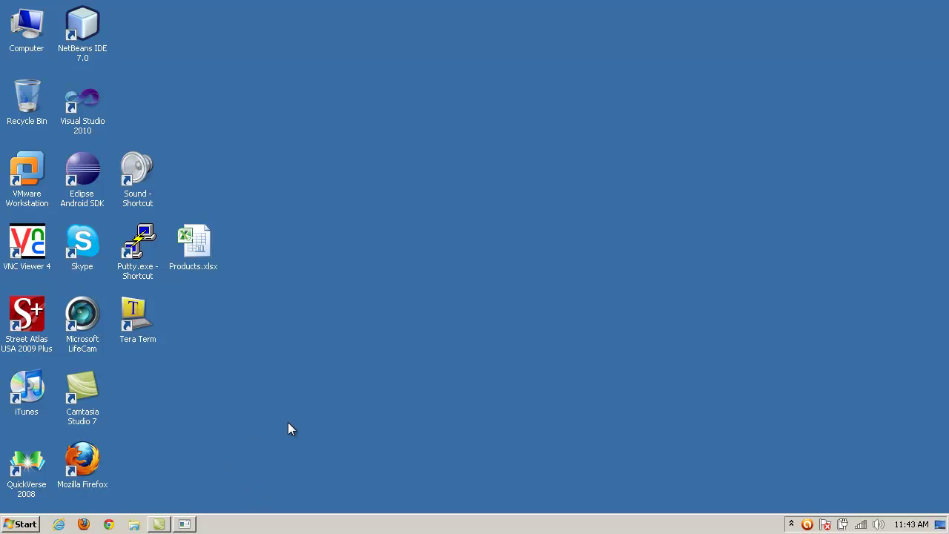
left_click(27, 525)
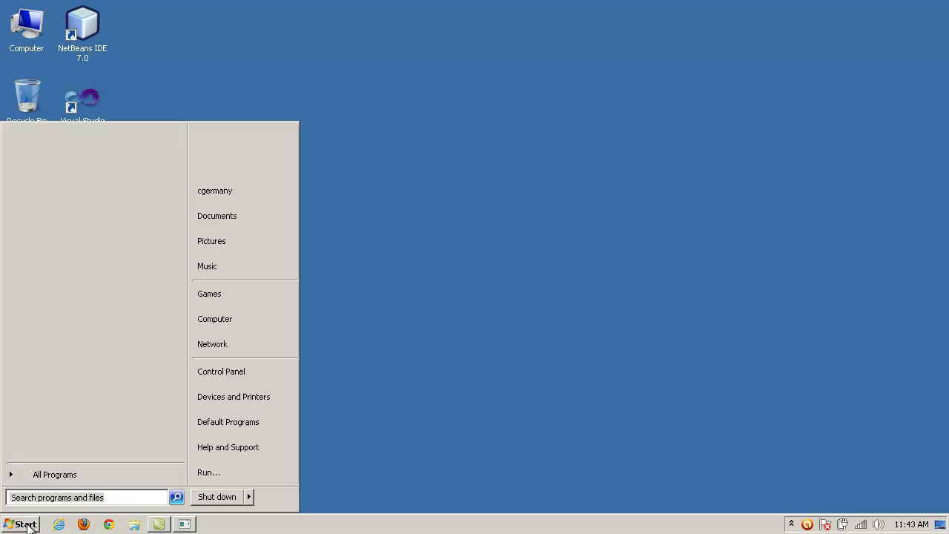
left_click(47, 472)
left_click(157, 344)
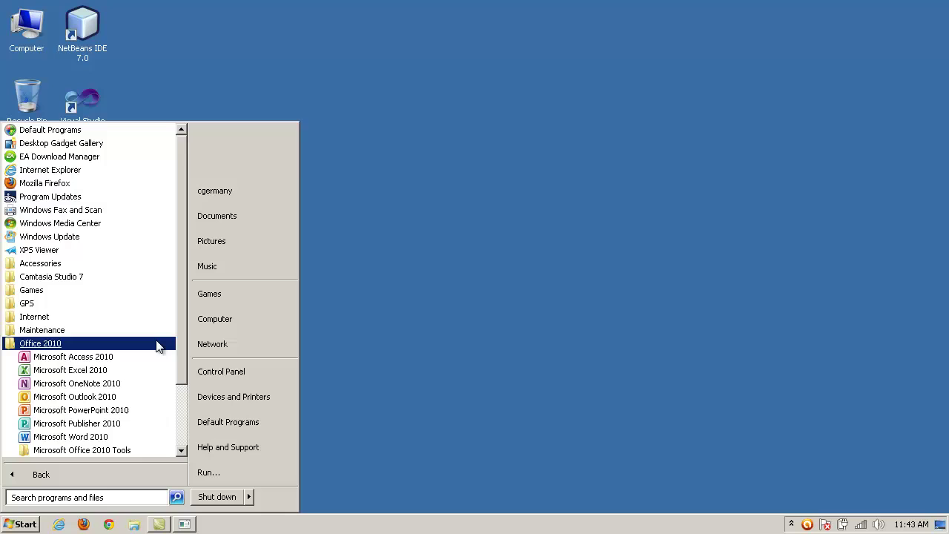
left_click(117, 358)
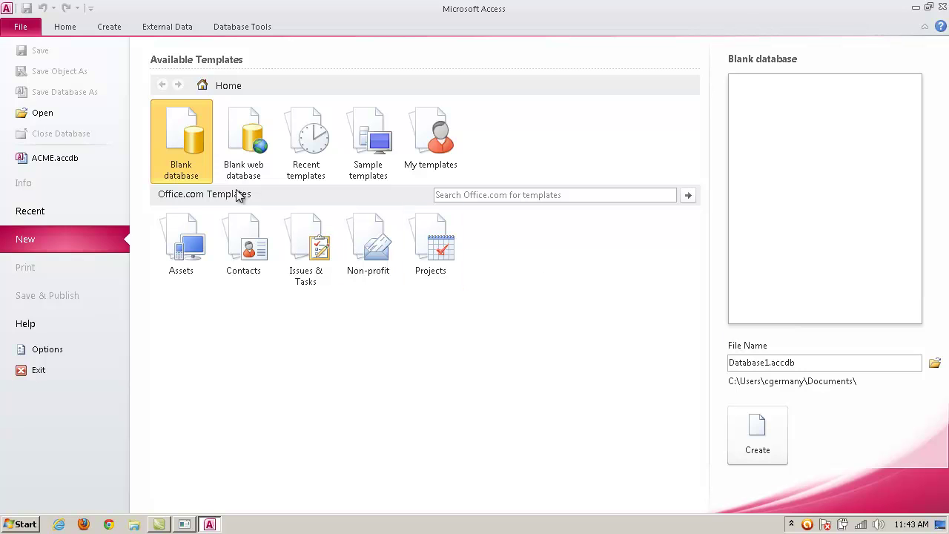
left_click(78, 159)
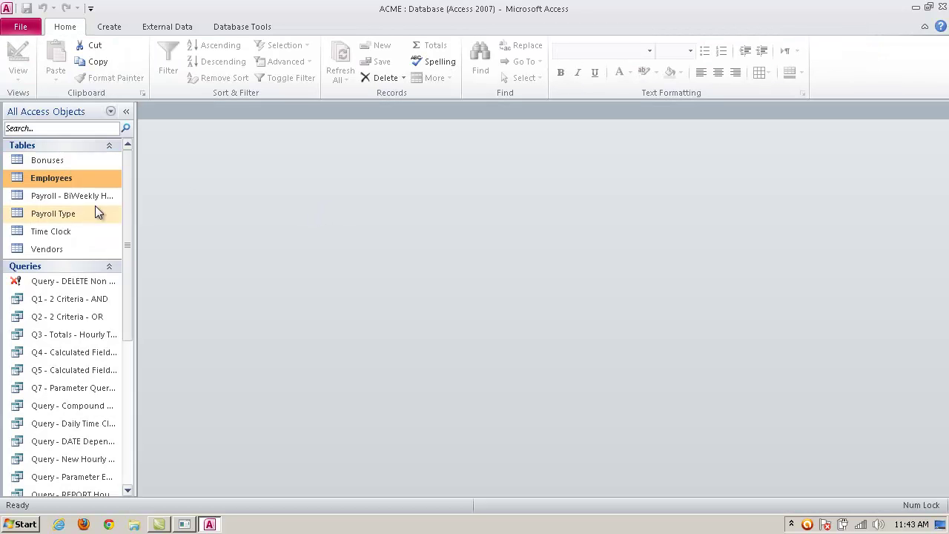
left_click_drag(134, 196, 222, 195)
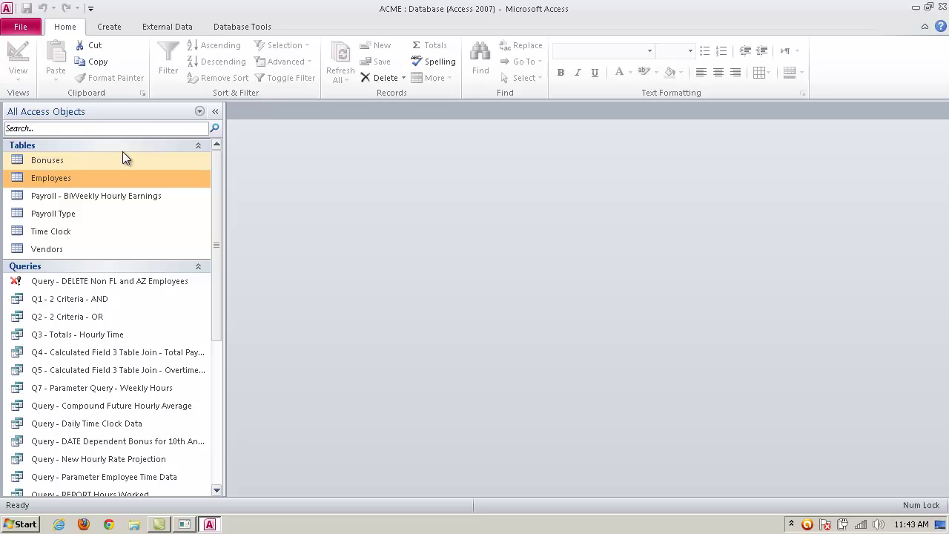
- Start an Excel import of Desktop\Products.xlsx into a new table
left_click(159, 29)
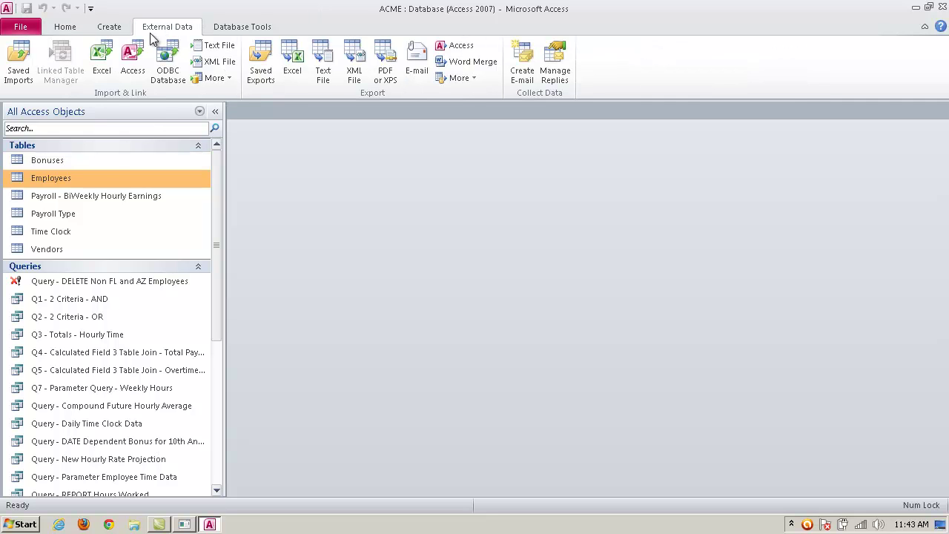
left_click(104, 64)
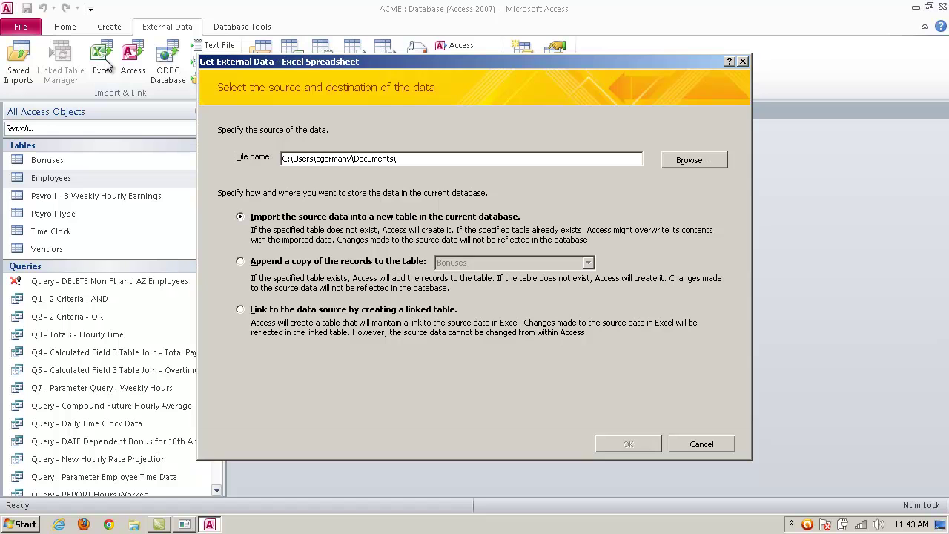
left_click(695, 160)
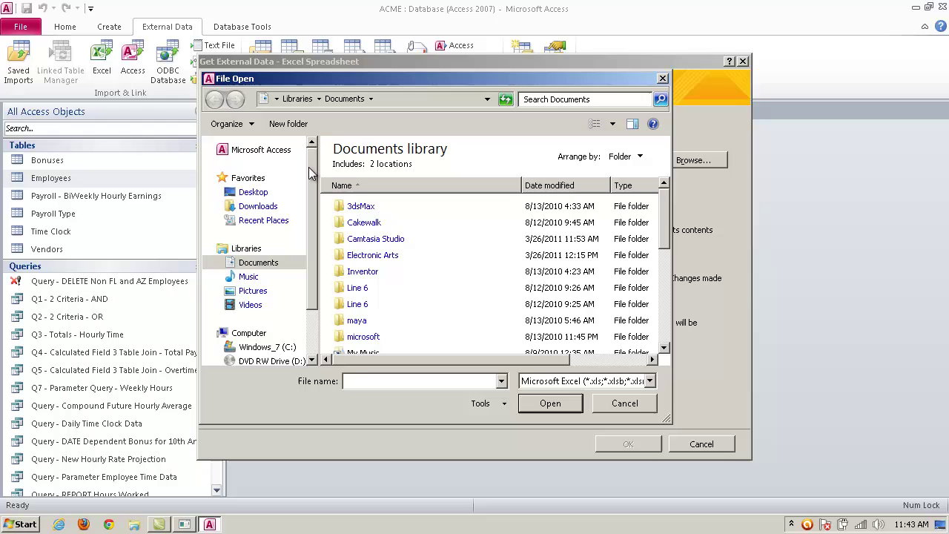
left_click(259, 194)
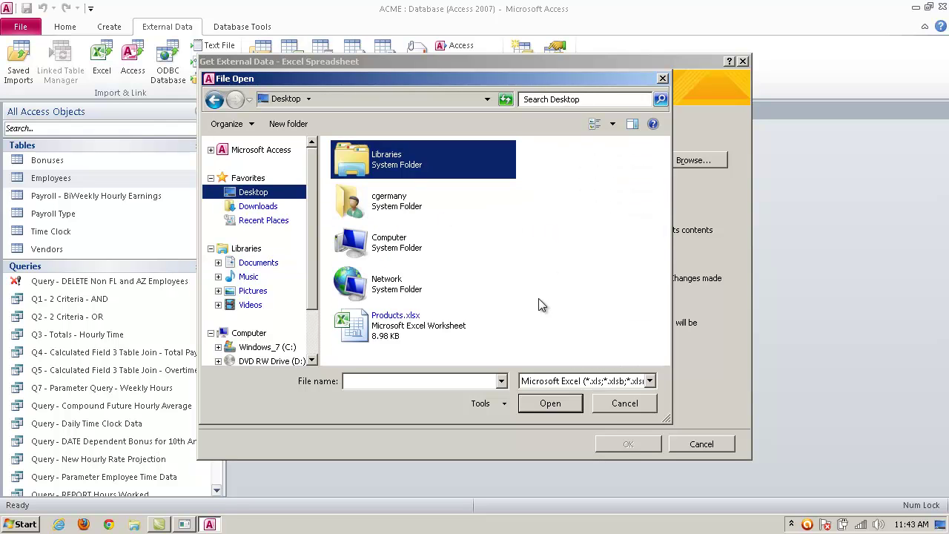
double_click(396, 326)
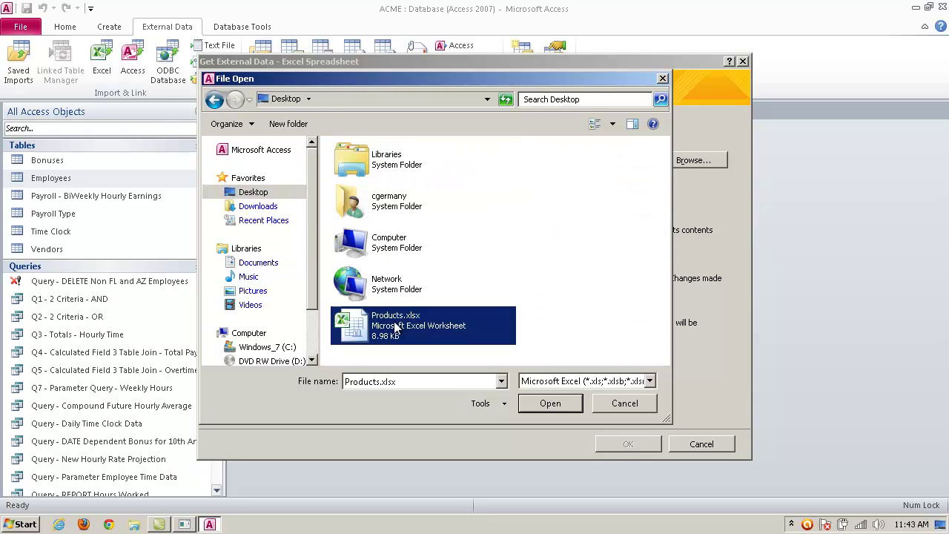
left_click(488, 161)
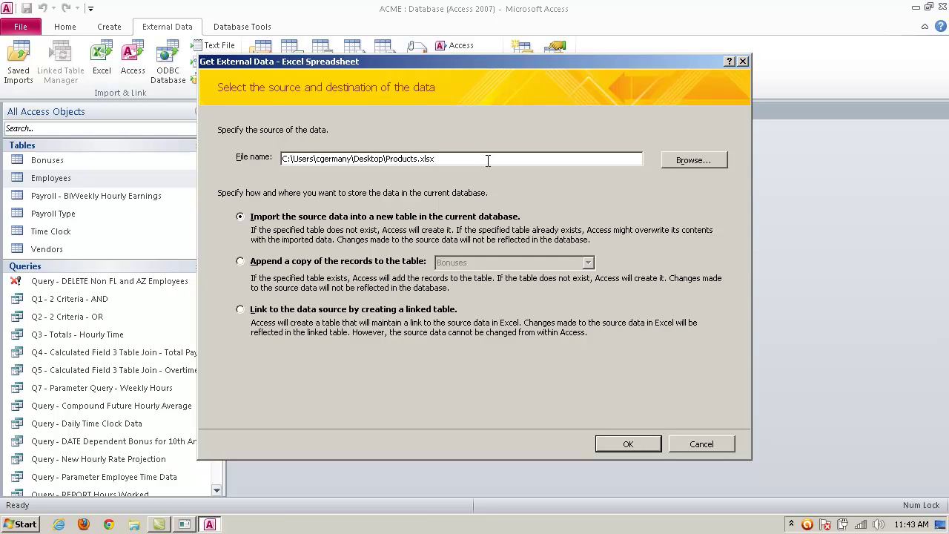
left_click(632, 446)
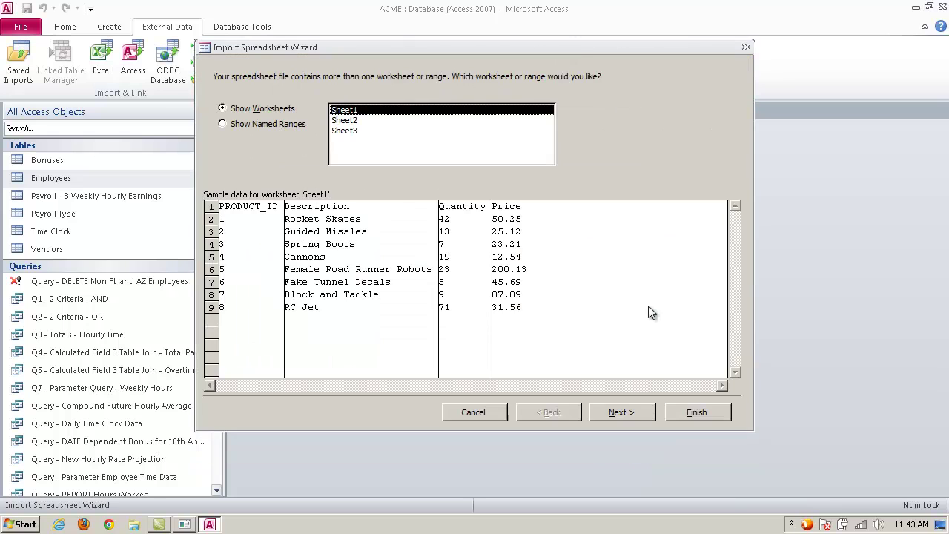
- Keep Sheet1 and have the first row supply the field names PRODUCT_ID, Description, Quantity, Price
left_click_drag(576, 48, 610, 55)
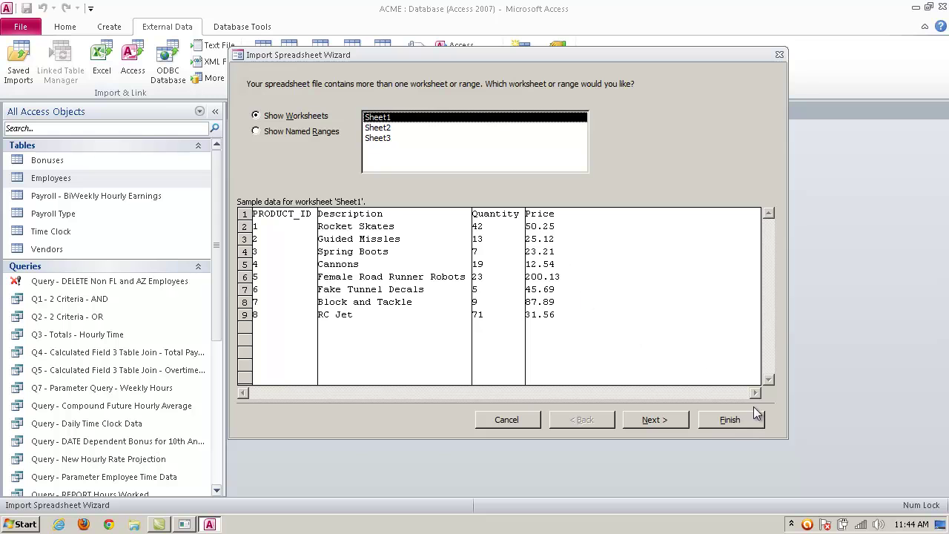
left_click(658, 421)
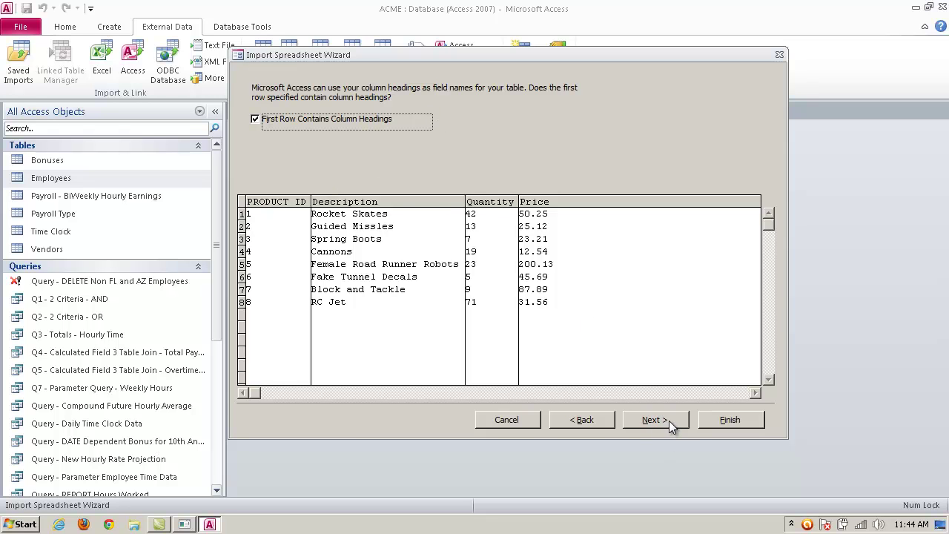
left_click(333, 118)
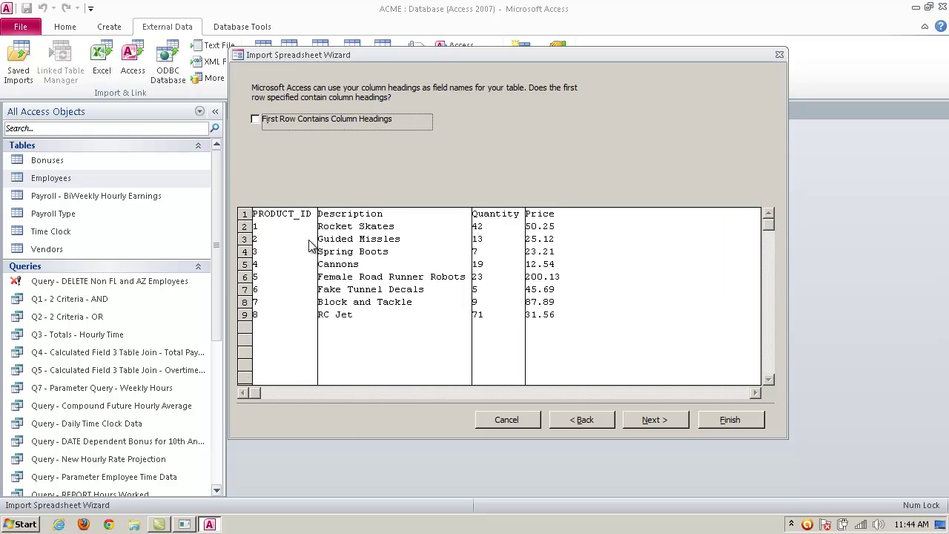
left_click(295, 121)
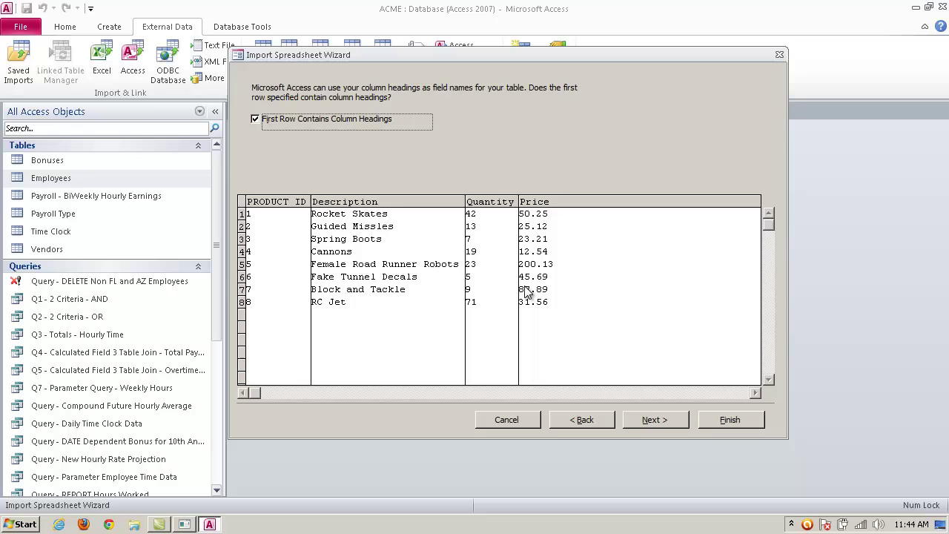
- Set PRODUCT_ID's Indexed option to No and advance to the primary key page
left_click(662, 422)
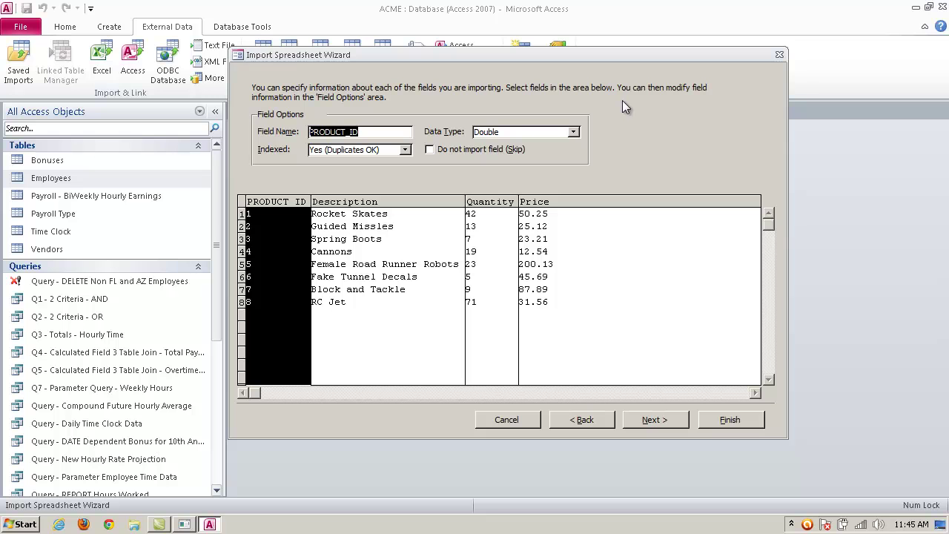
left_click(405, 150)
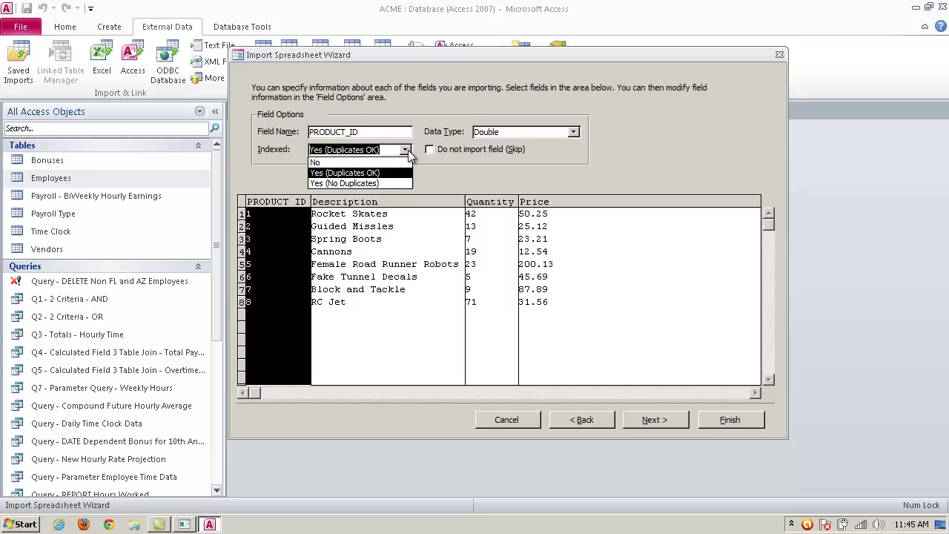
left_click(379, 162)
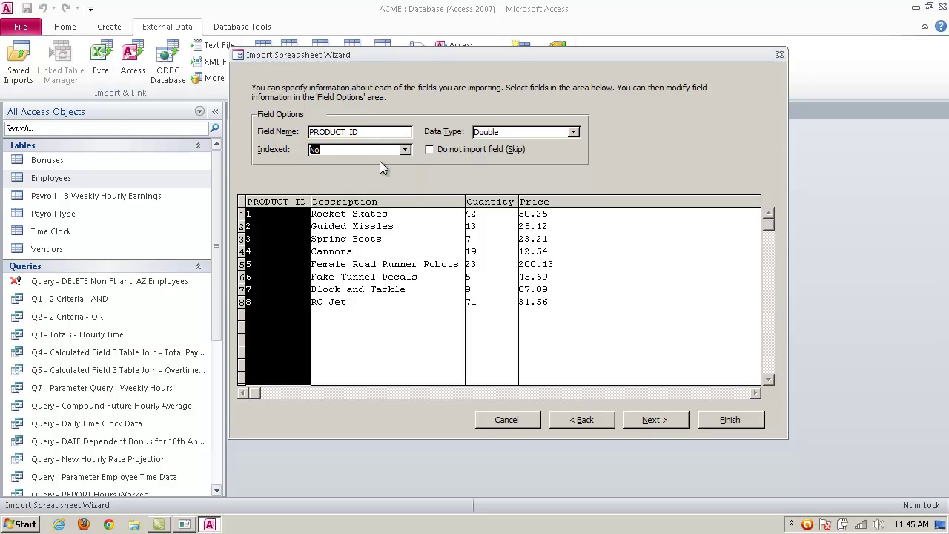
left_click(657, 421)
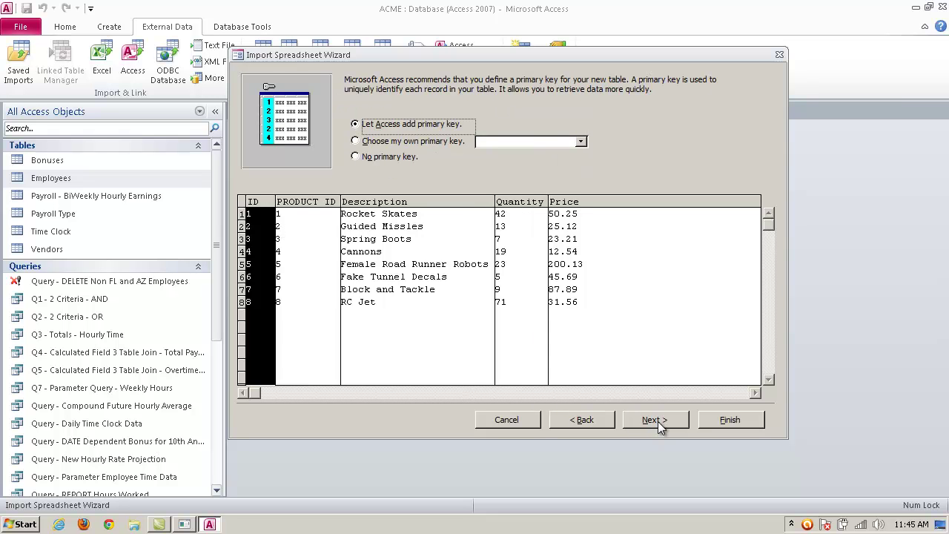
- Make PRODUCT_ID the primary key, name the table PRODUCTS, and finish without saving import steps
left_click(445, 141)
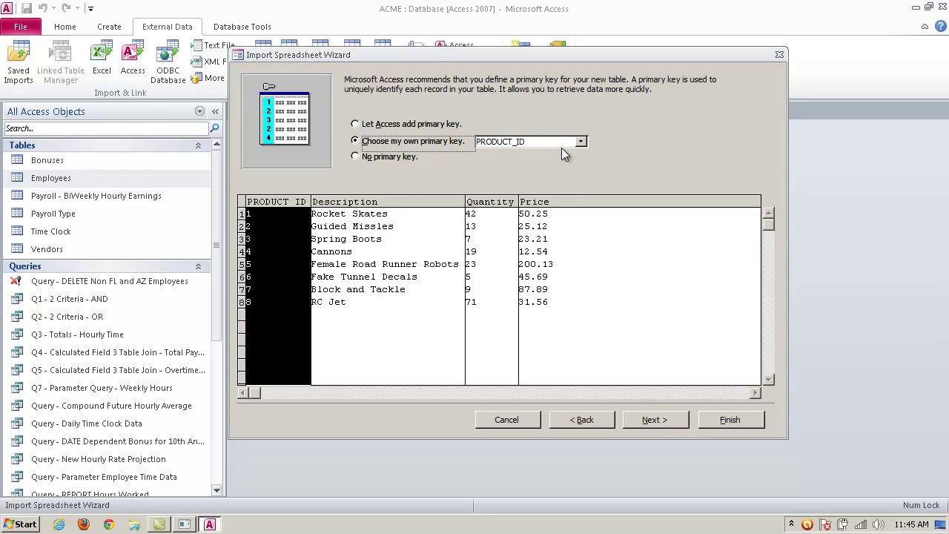
left_click(655, 420)
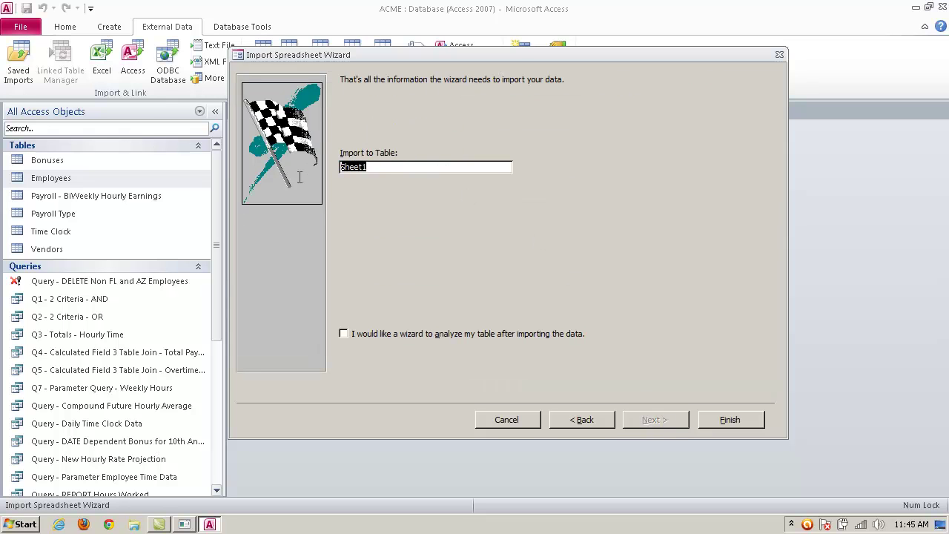
key("End")
type("PRODUCTS")
left_click_drag(364, 167, 340, 167)
left_click(731, 420)
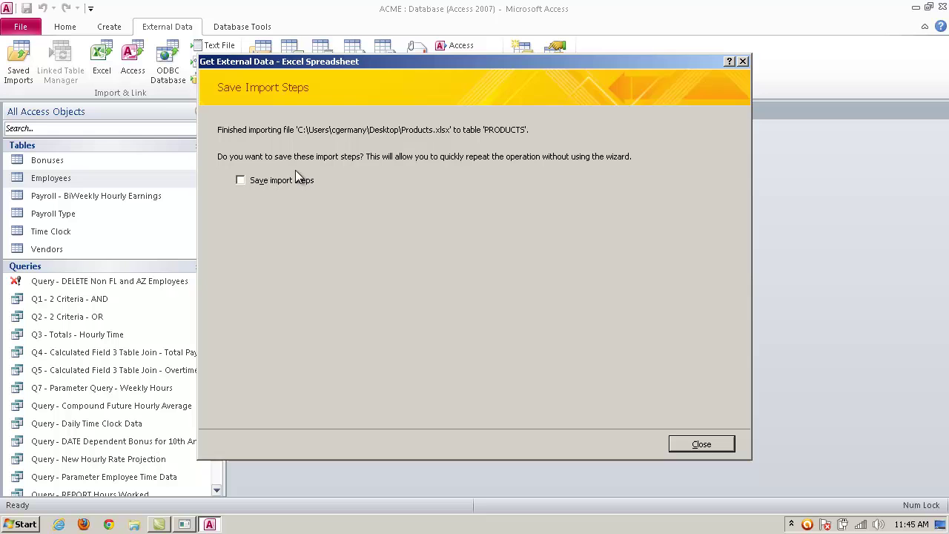
left_click(702, 445)
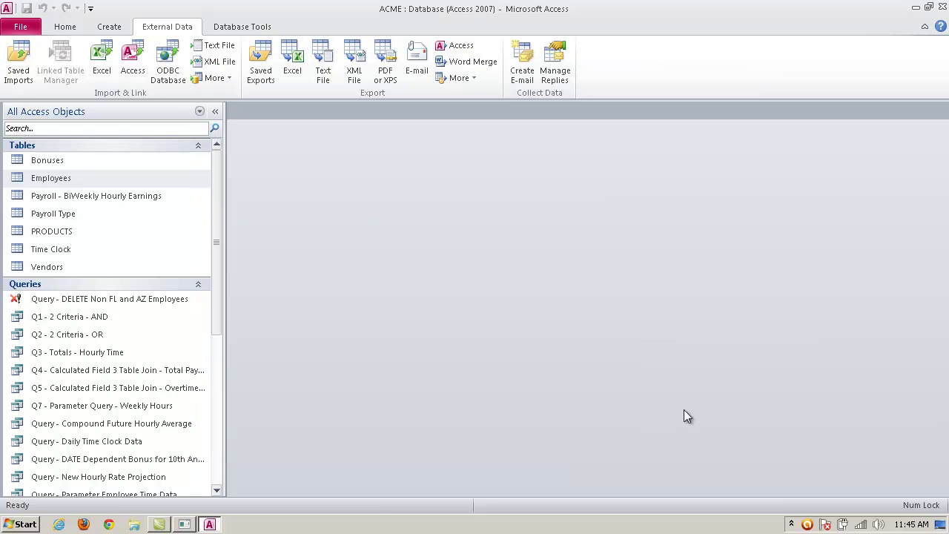
- Open the PRODUCTS table in Design View
left_click(118, 238)
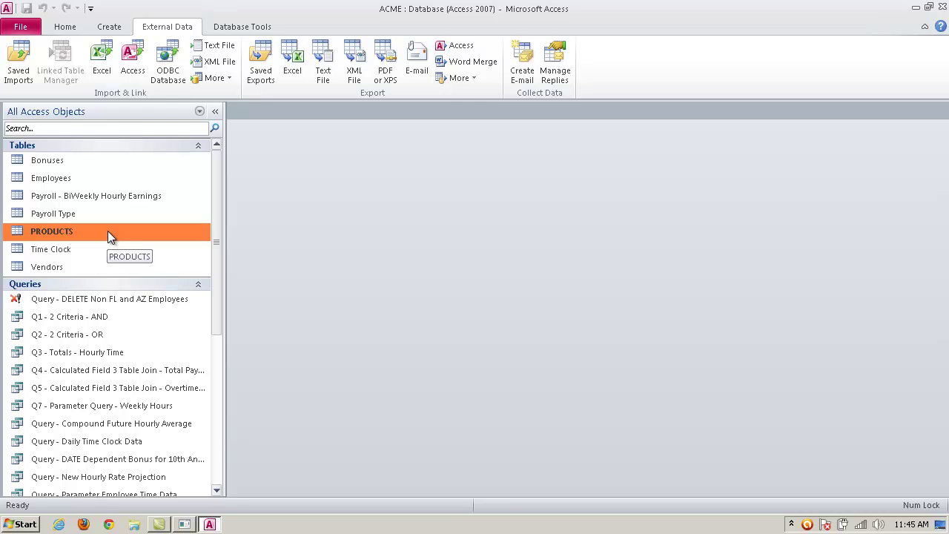
right_click(106, 231)
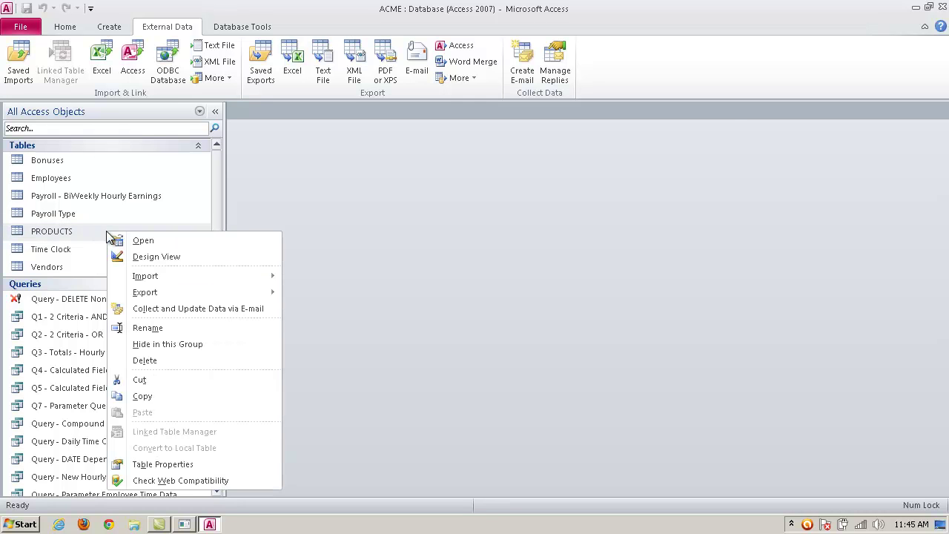
left_click(160, 256)
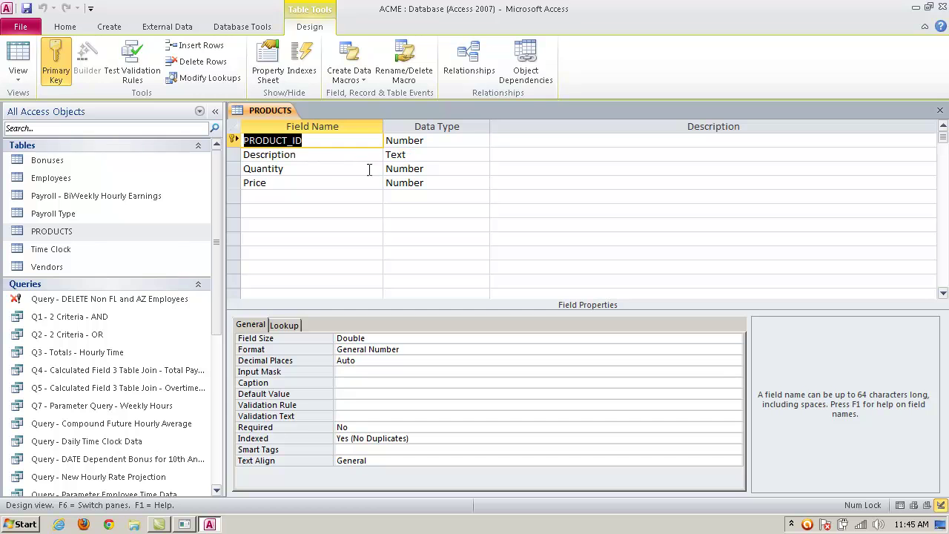
- Change the Price field's data type to Currency and save the design
left_click(444, 184)
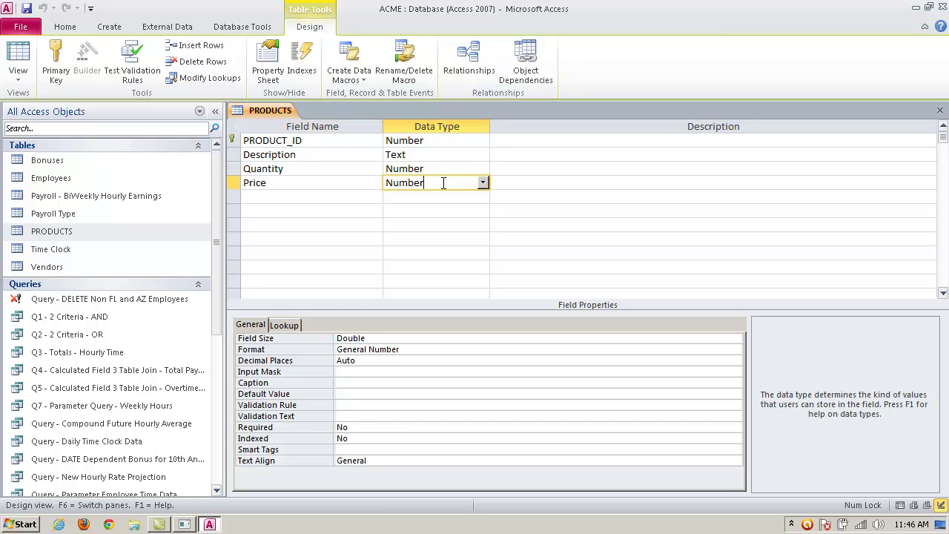
left_click(482, 183)
left_click(436, 252)
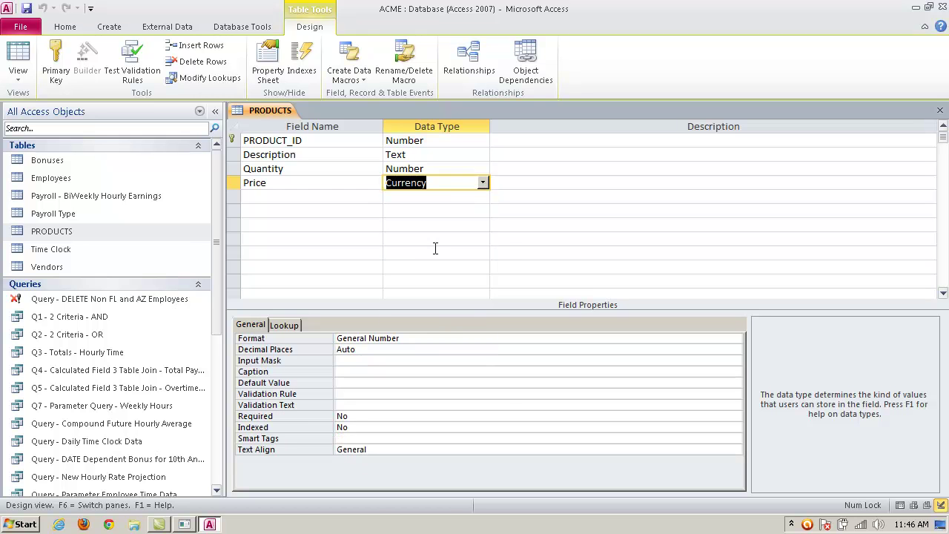
left_click(939, 110)
left_click(414, 297)
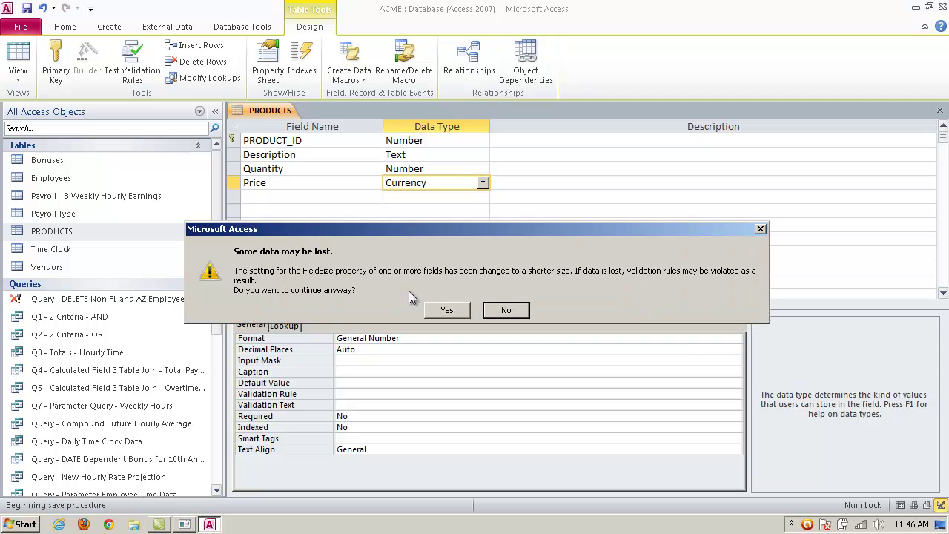
- Accept the data-loss warning, open PRODUCTS, and widen the Description and PRODUCT_ID columns
left_click(447, 310)
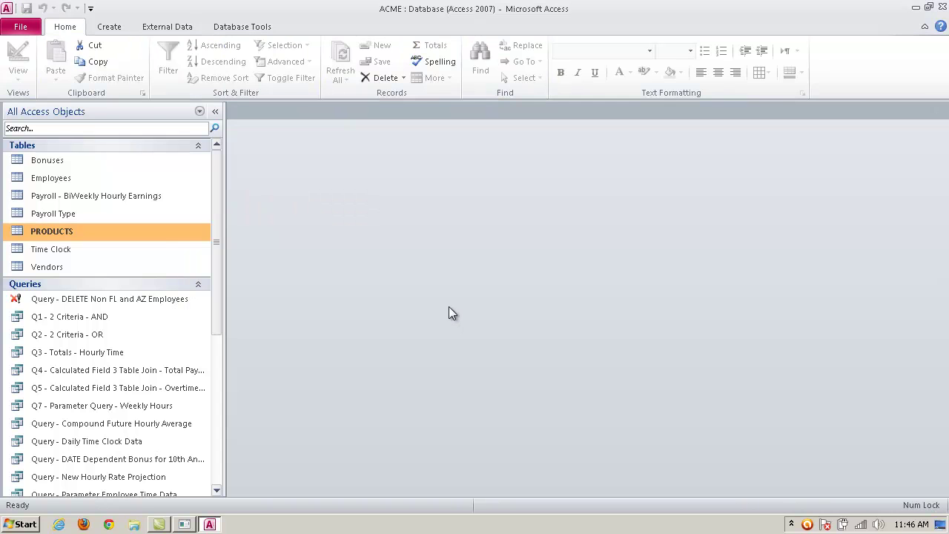
double_click(74, 231)
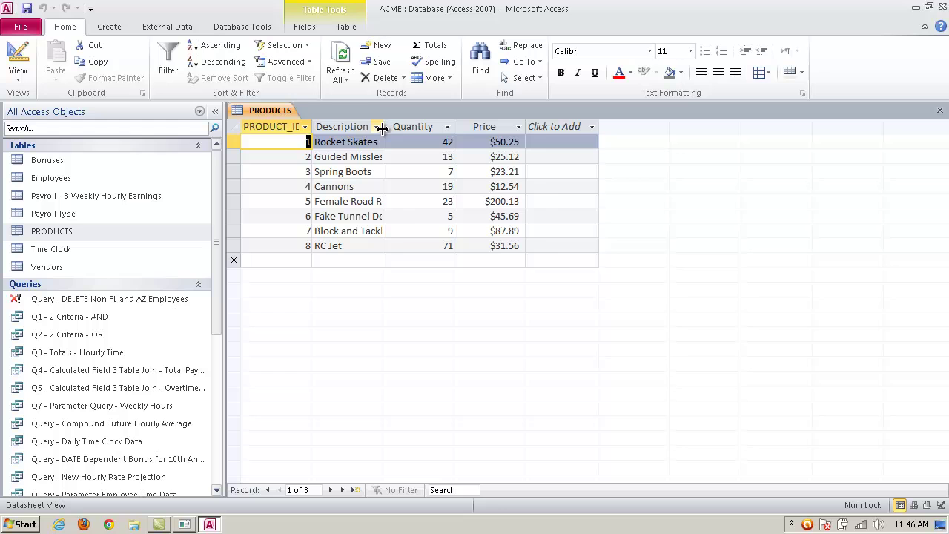
left_click_drag(383, 127, 464, 126)
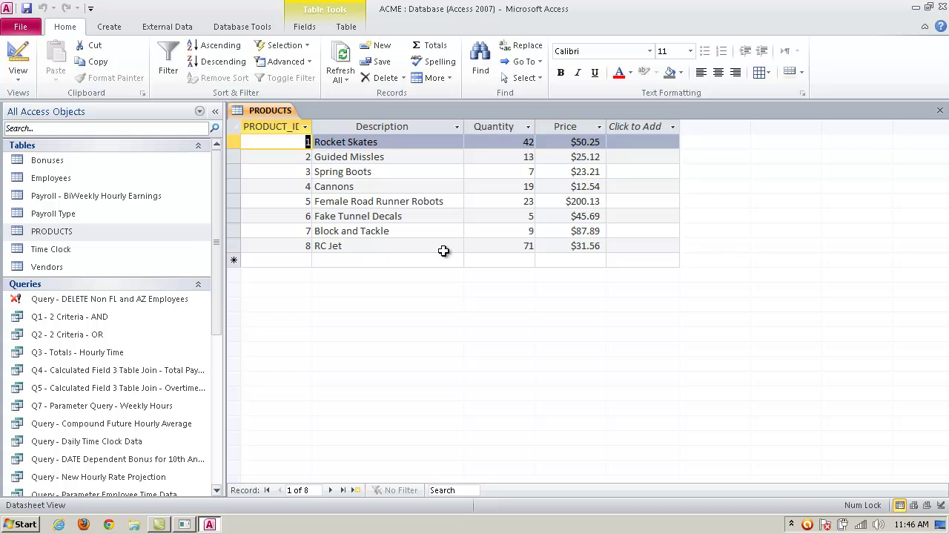
left_click(307, 127)
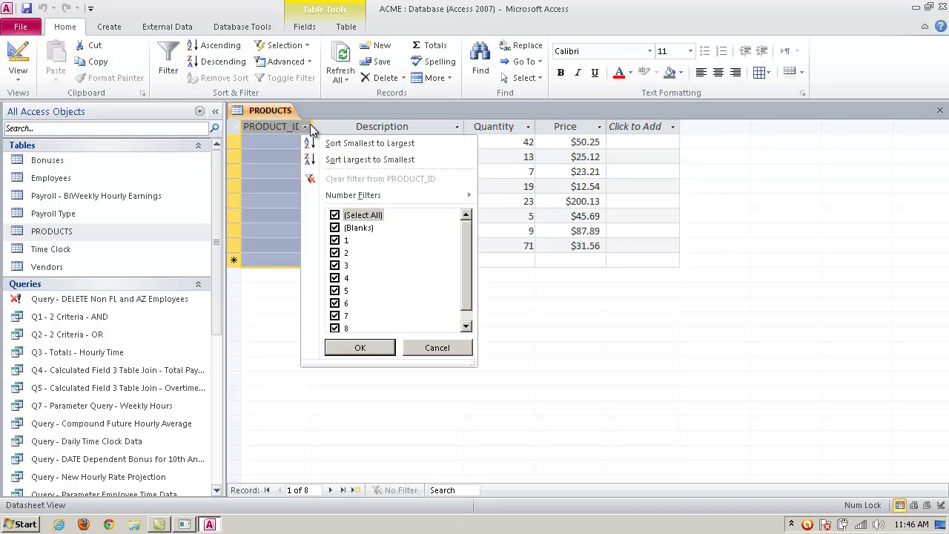
left_click(441, 352)
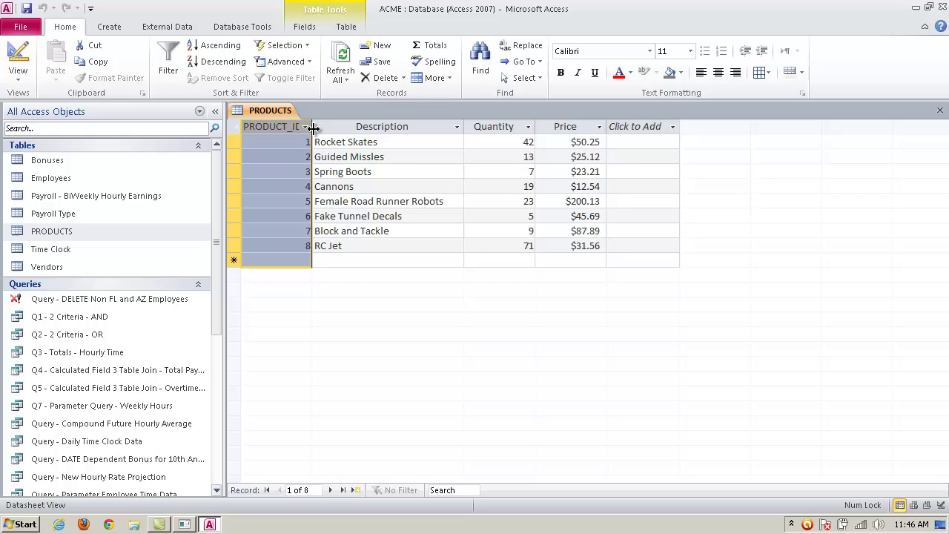
left_click_drag(312, 127, 327, 127)
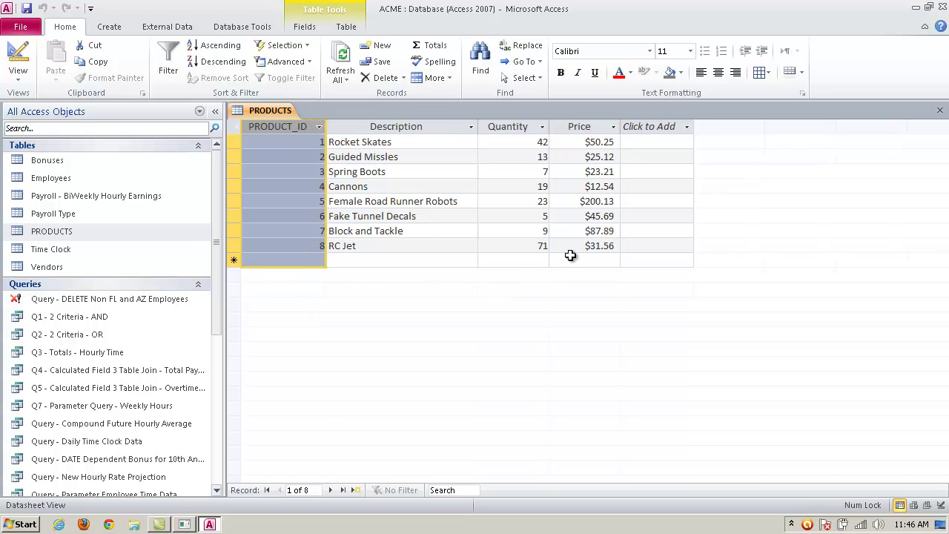
left_click(638, 144)
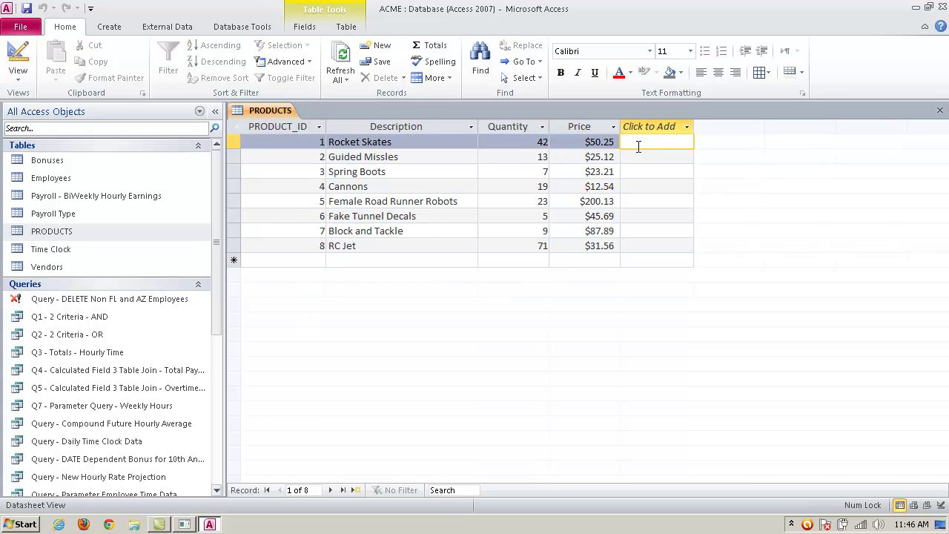
- Step through all eight records down to the blank new-record row
left_click(640, 158)
left_click(638, 175)
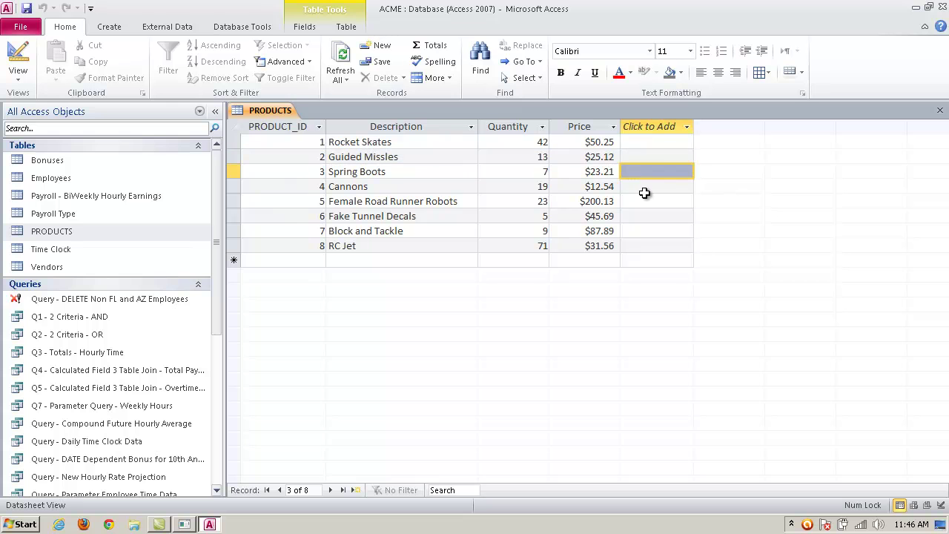
left_click(646, 190)
left_click(644, 201)
left_click(643, 216)
left_click(642, 231)
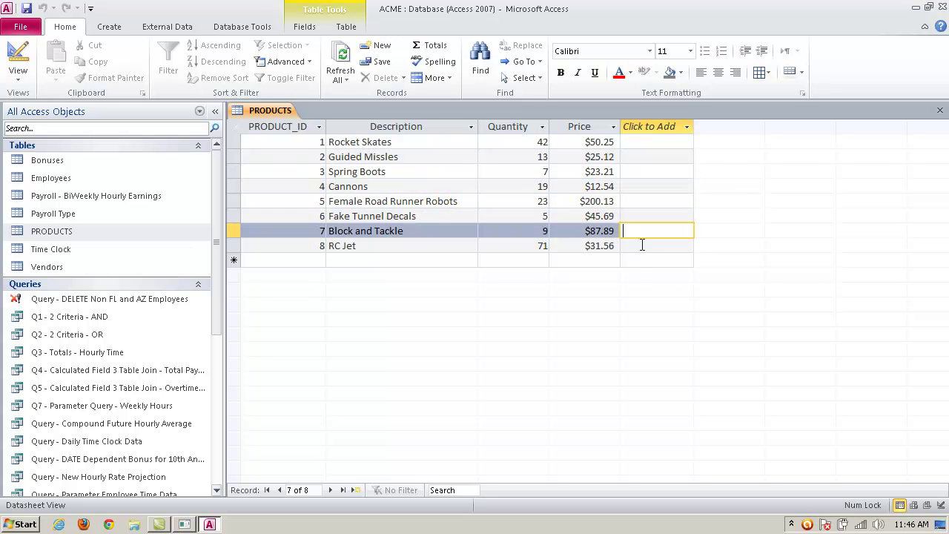
left_click(641, 246)
left_click(640, 261)
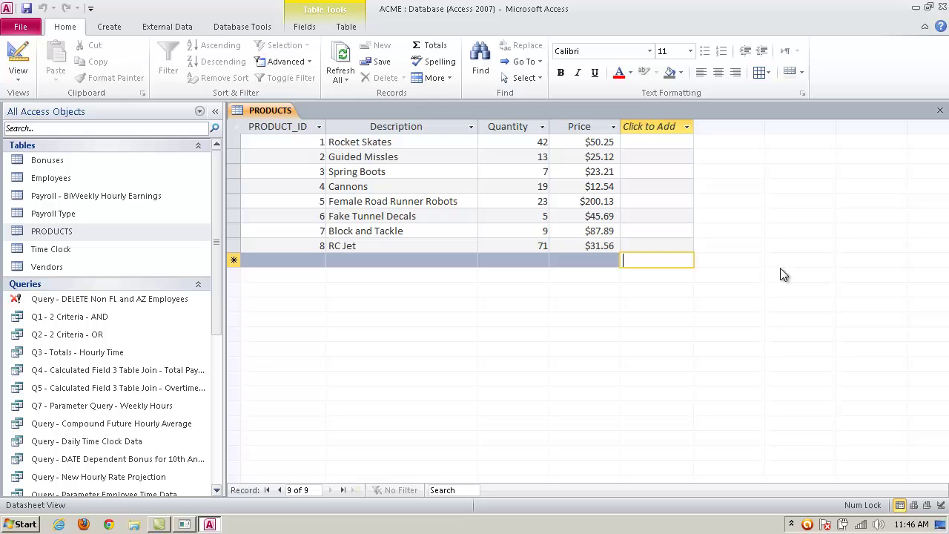
left_click(172, 28)
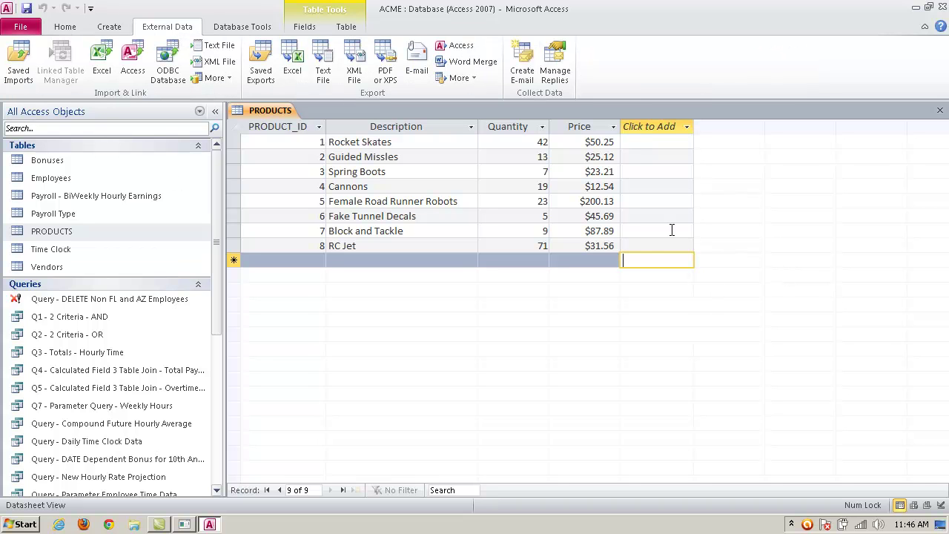